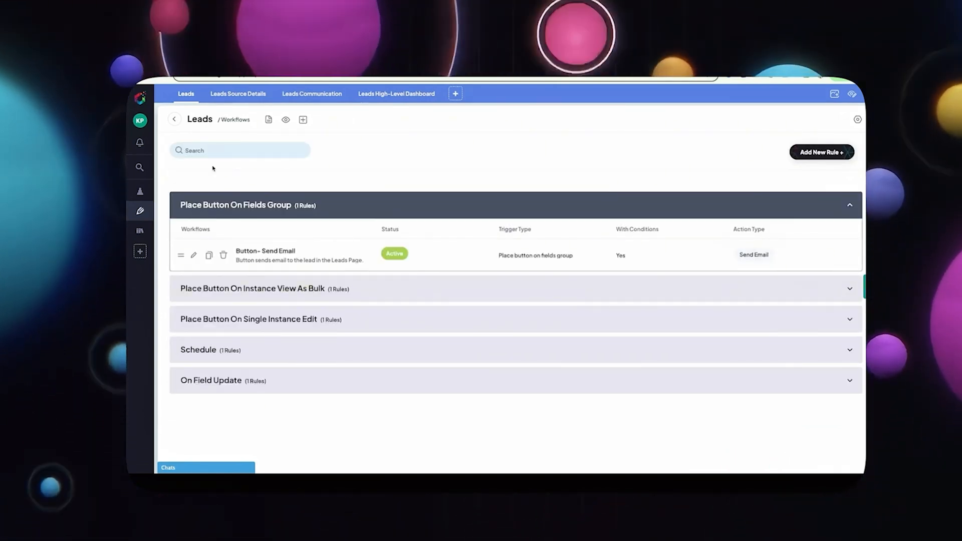
Open the lead with the Follow up status from the Leads list and set its status to Interested.
click(184, 98)
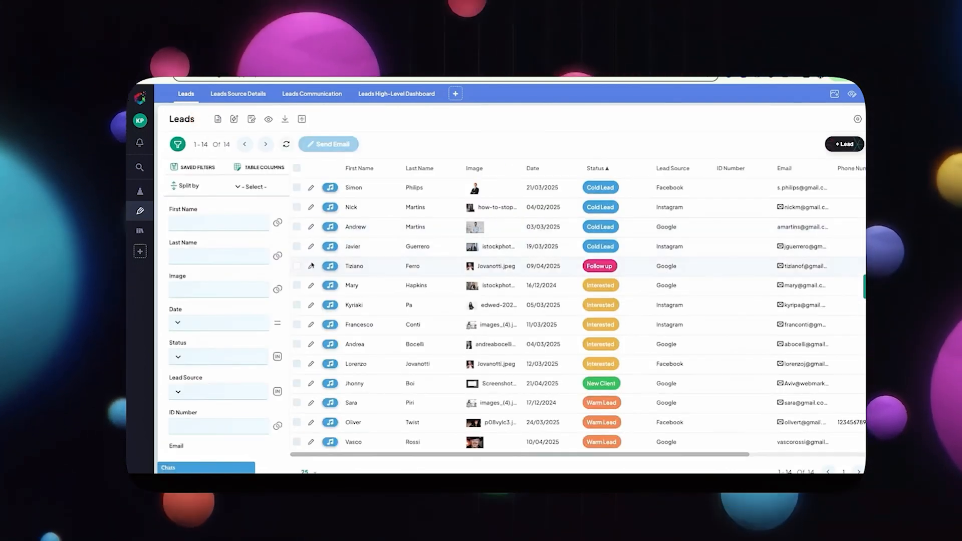
click(311, 266)
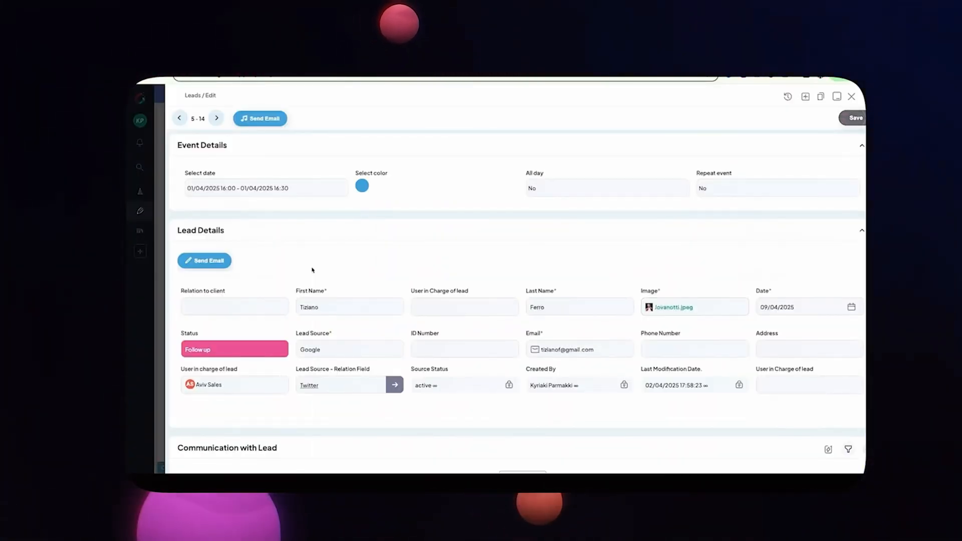
click(277, 349)
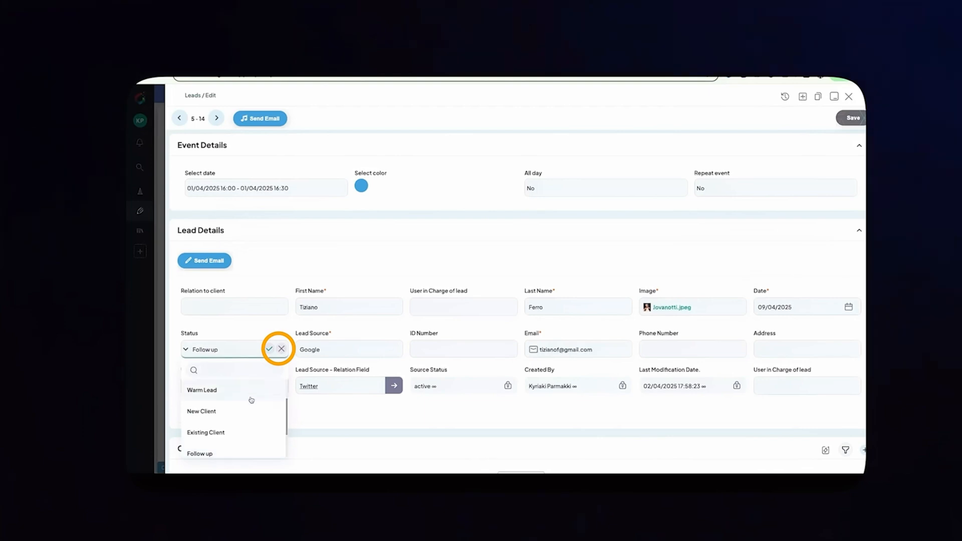
scroll(247, 416, down, 2)
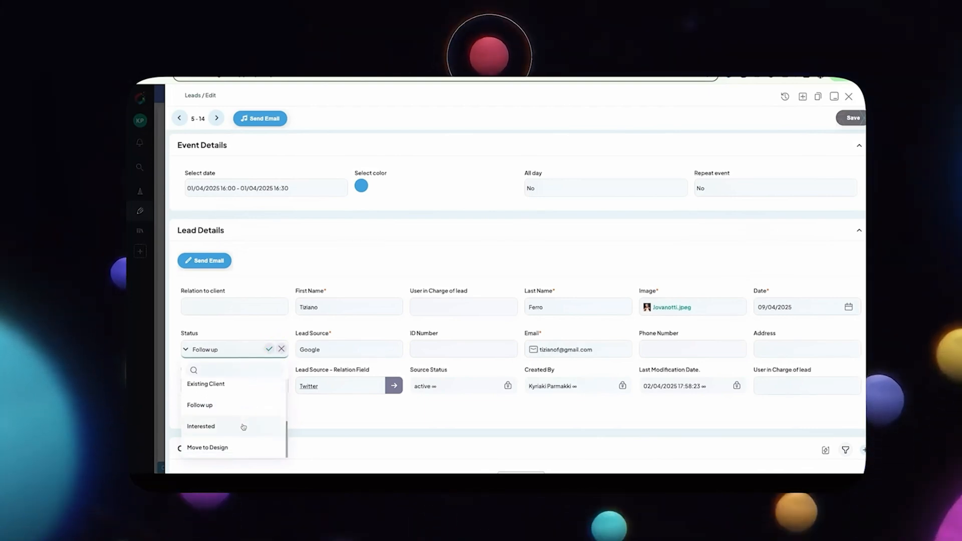
click(244, 427)
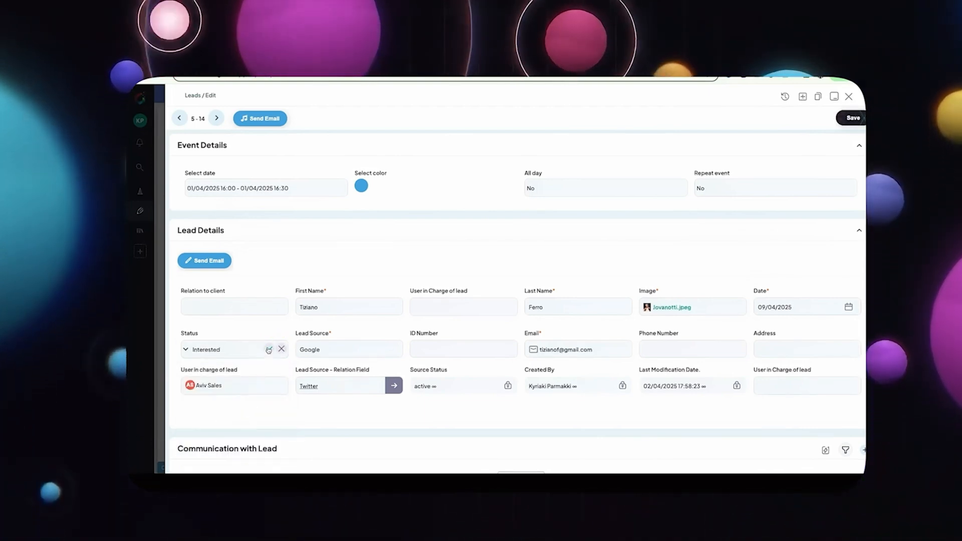
click(268, 350)
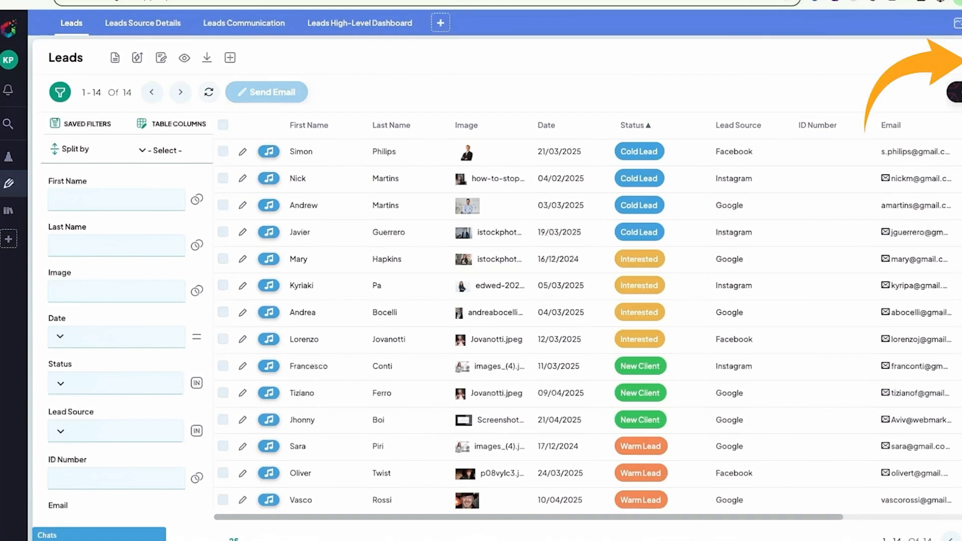
Open the Leads workflows and review the existing rules in the button placement and Schedule groups.
click(955, 92)
click(907, 165)
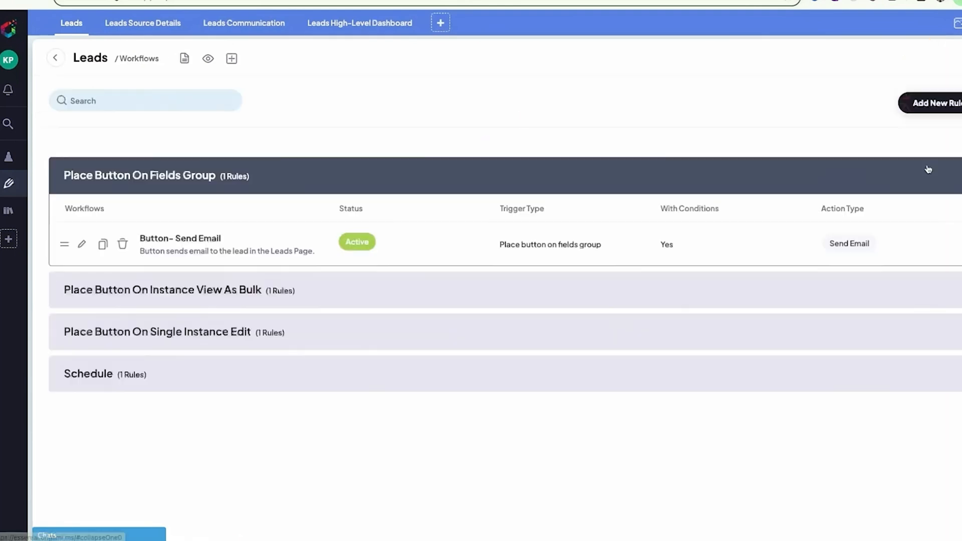
click(954, 273)
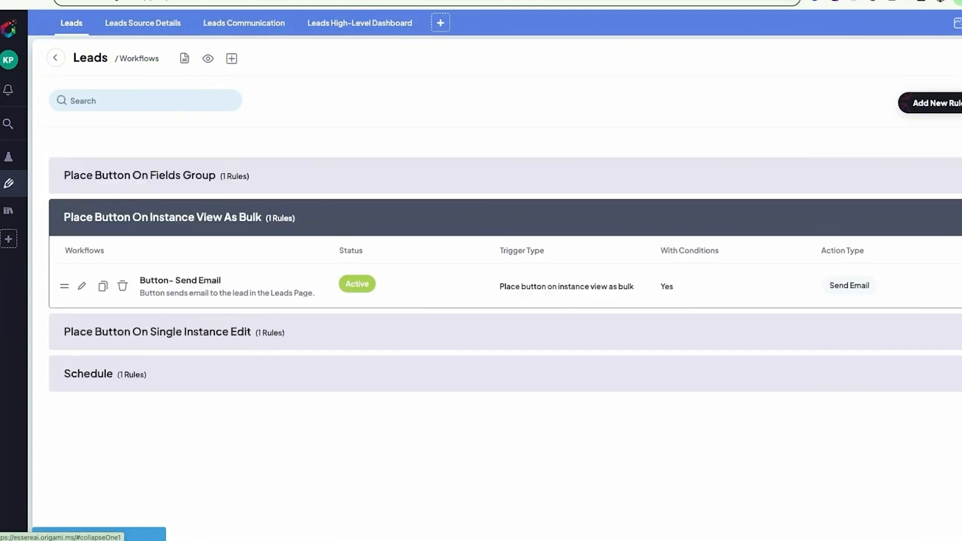
click(957, 332)
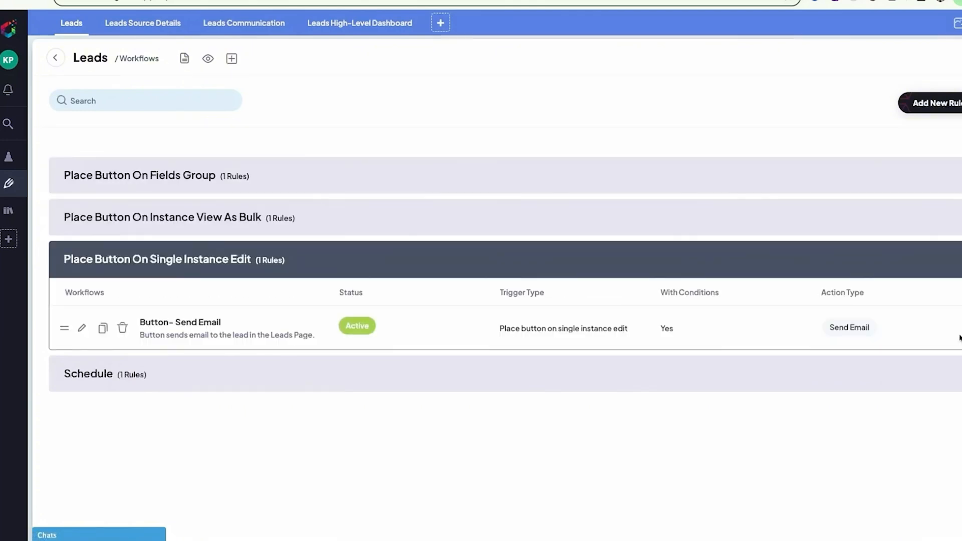
click(939, 374)
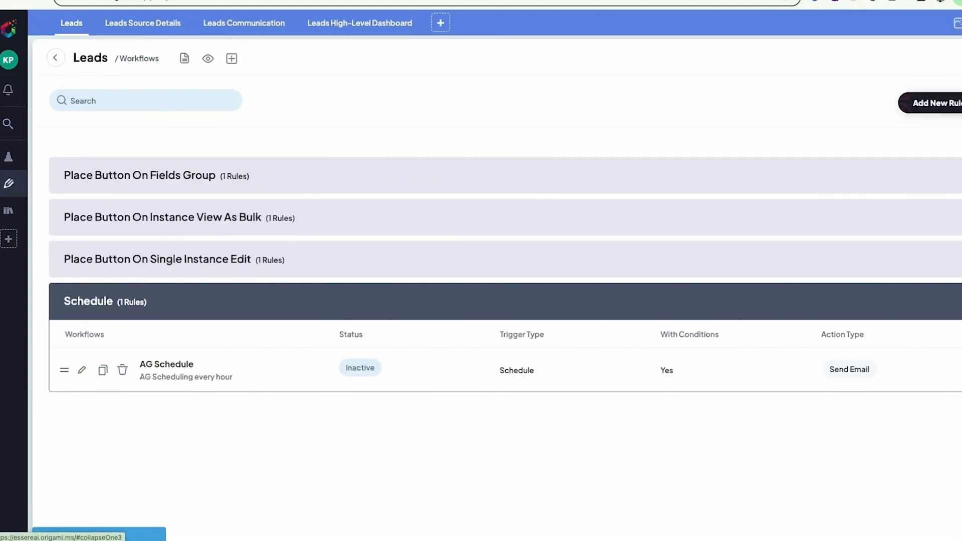
click(952, 301)
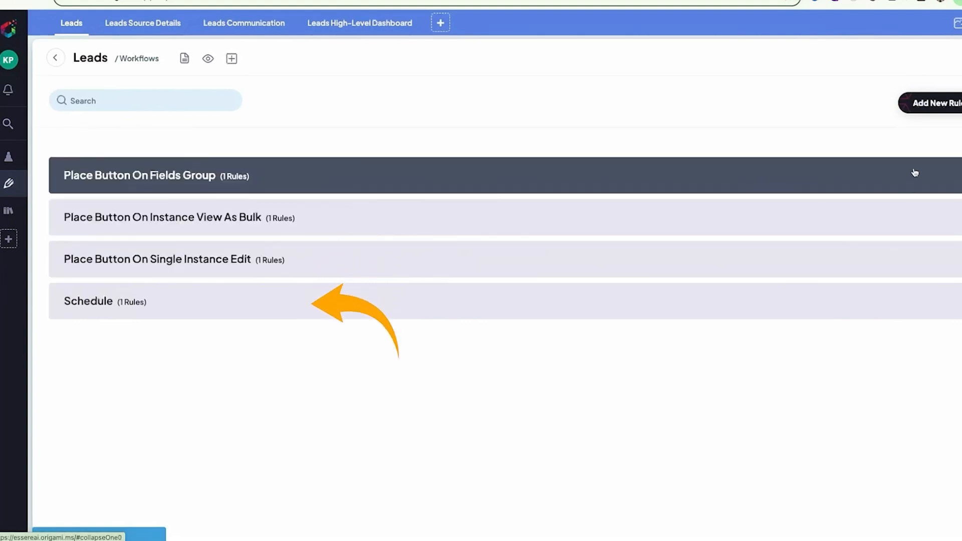
Add a workflow rule with trigger type Instance or Fields, named "Interested Status Update" and described as "Interested Status Update - Effects".
click(928, 104)
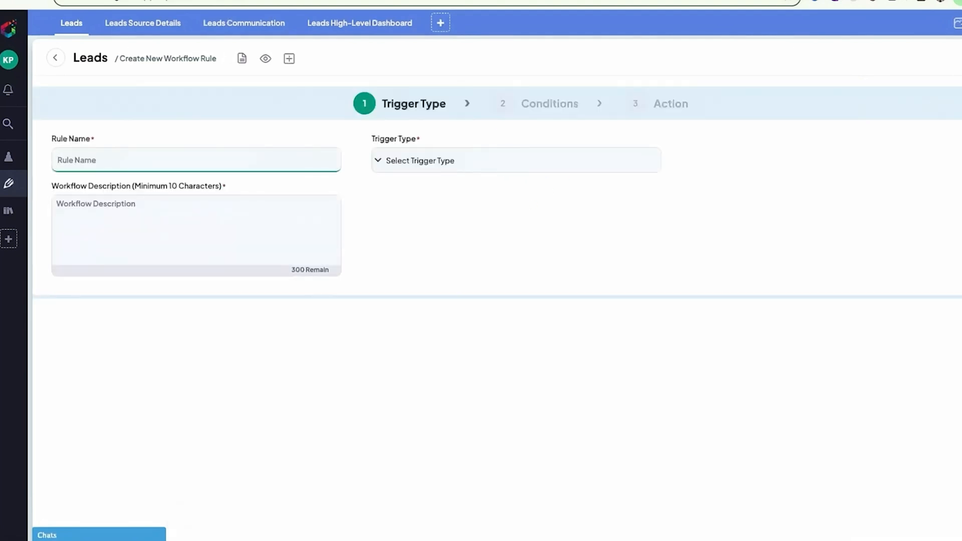
click(424, 166)
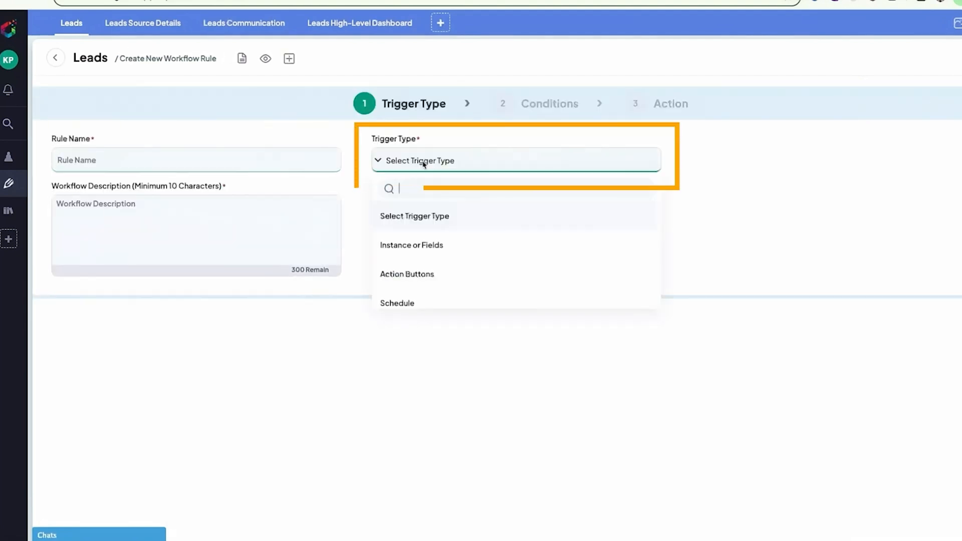
click(420, 247)
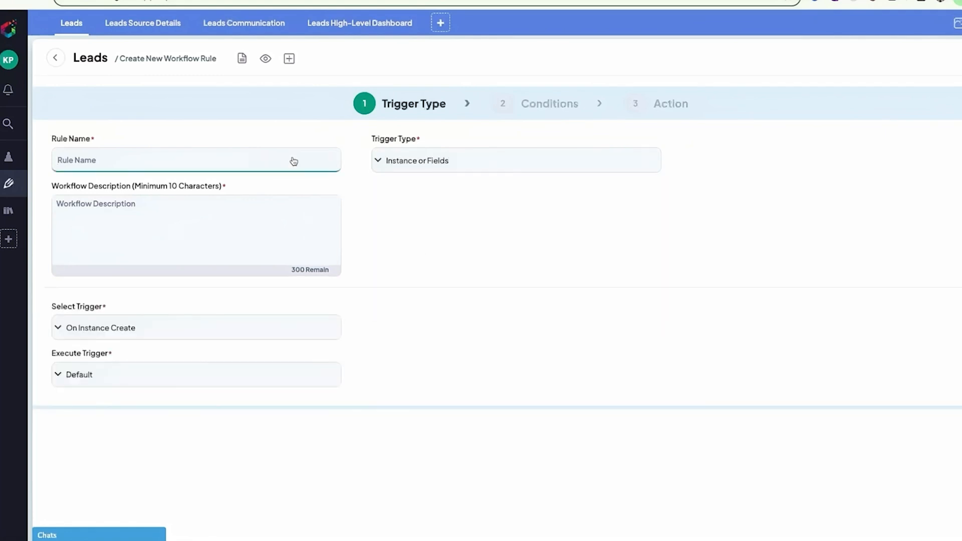
text(Interested Status Update)
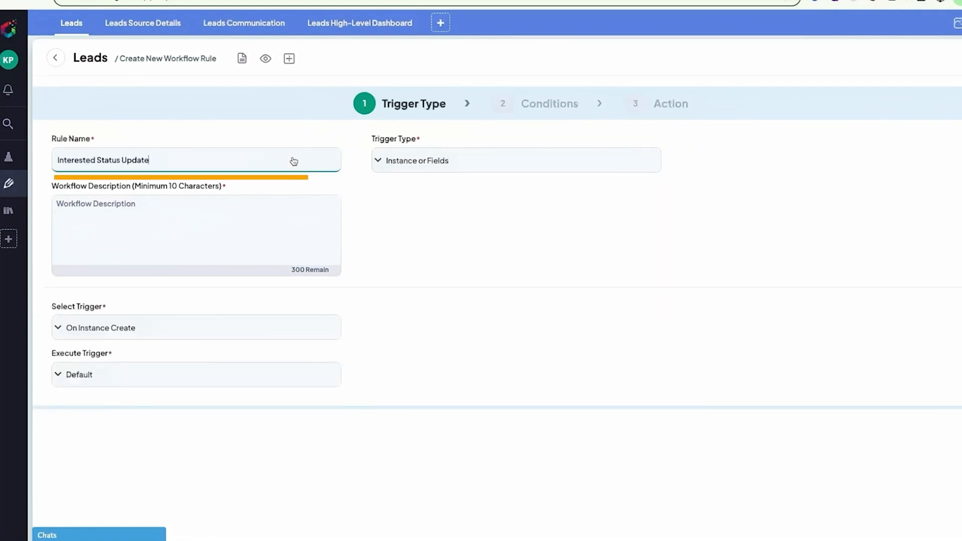
click(236, 209)
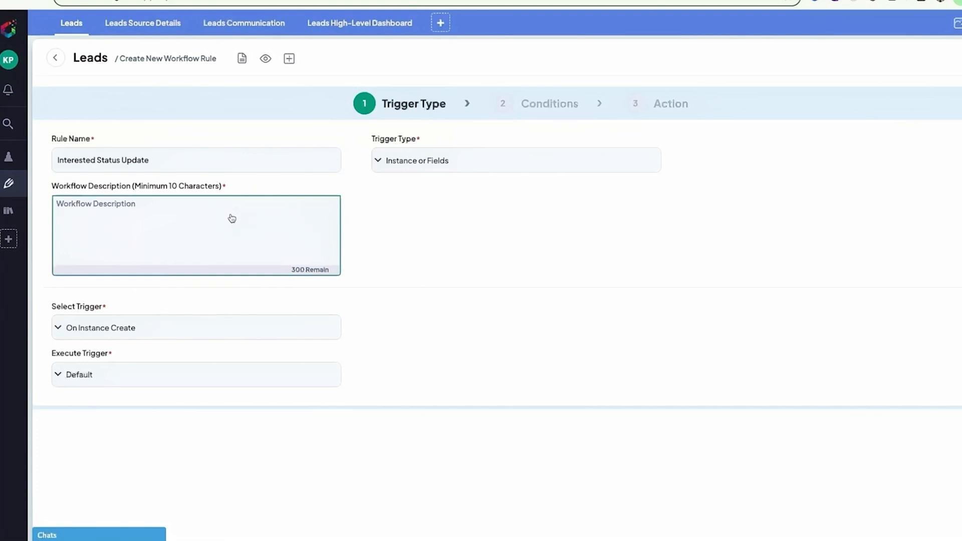
text(Interested Status Update - Effects)
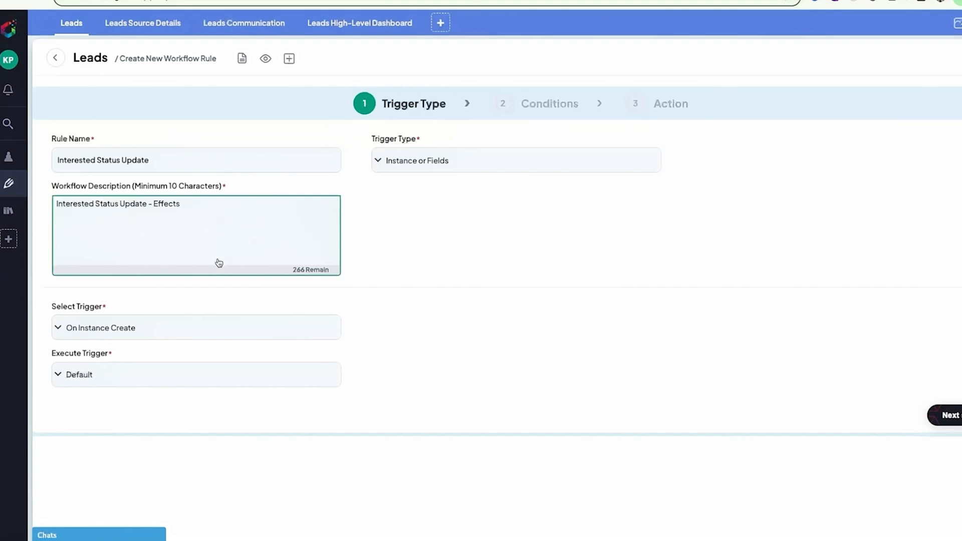
click(223, 285)
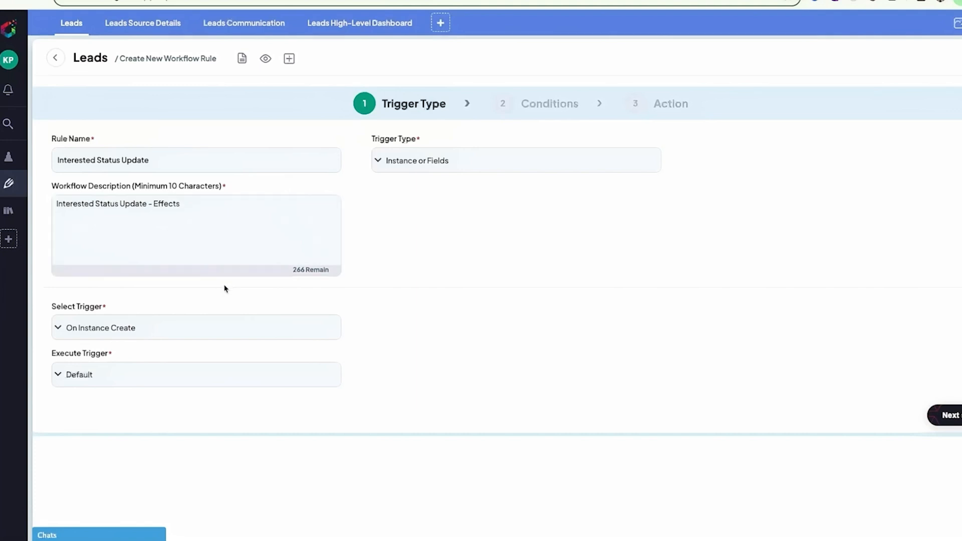
Set the rule's trigger to On Field Update and its execution timing to After.
scroll(224, 289, down, 2)
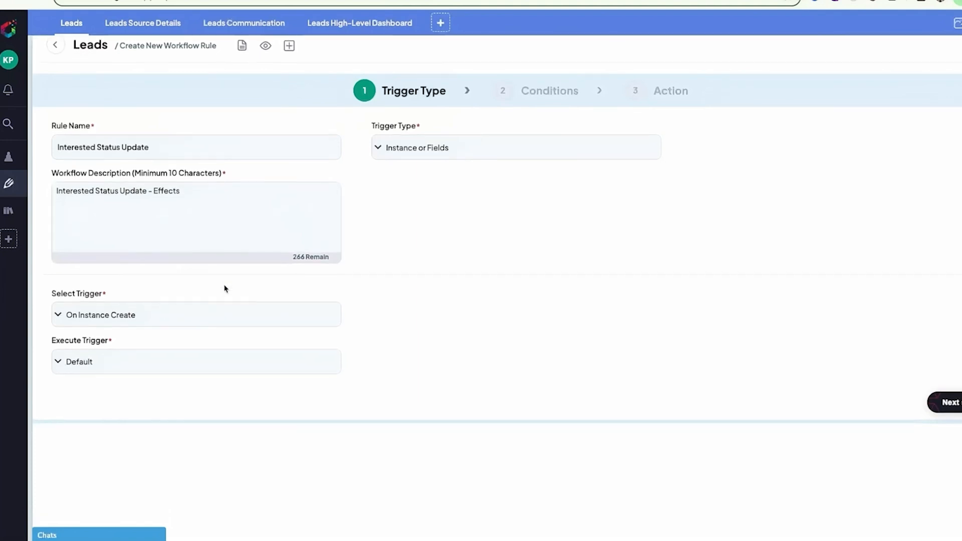
scroll(224, 289, up, 2)
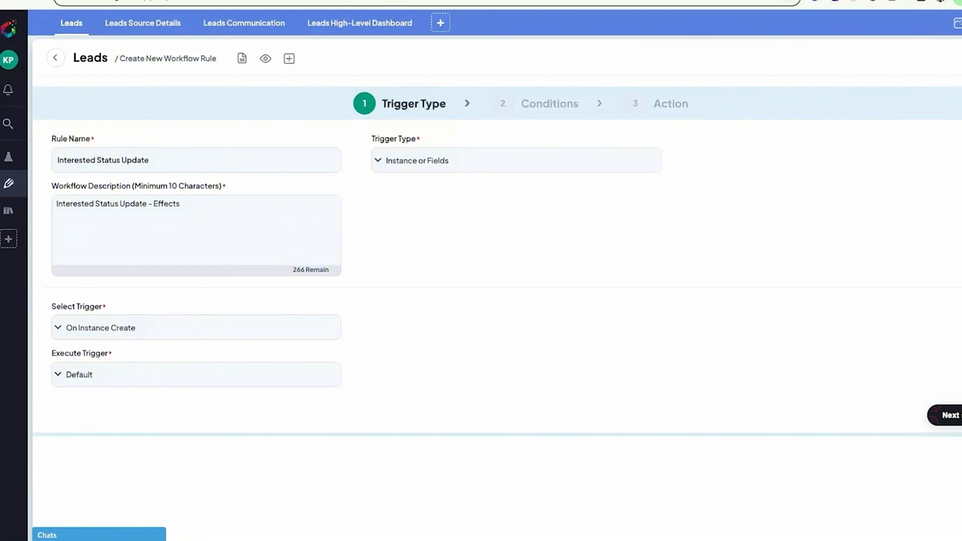
click(102, 329)
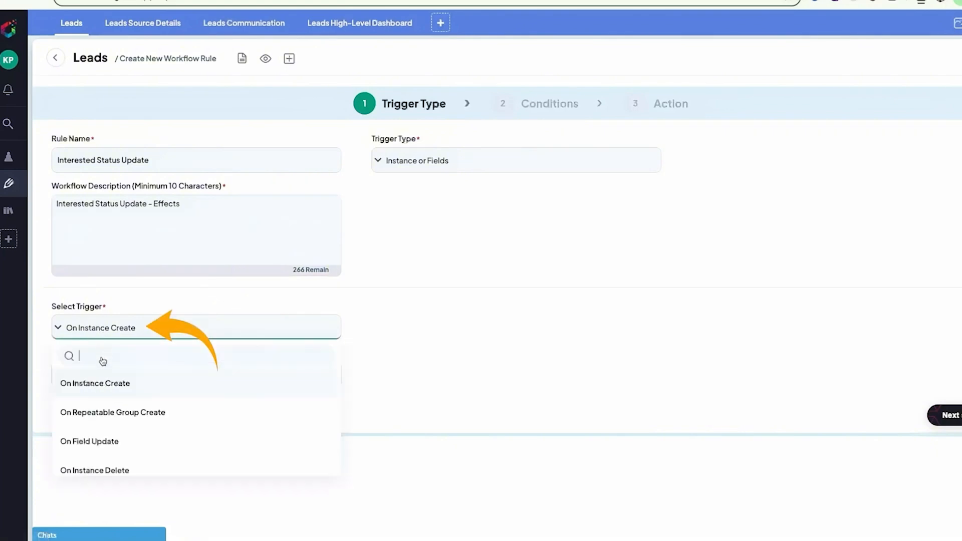
click(99, 441)
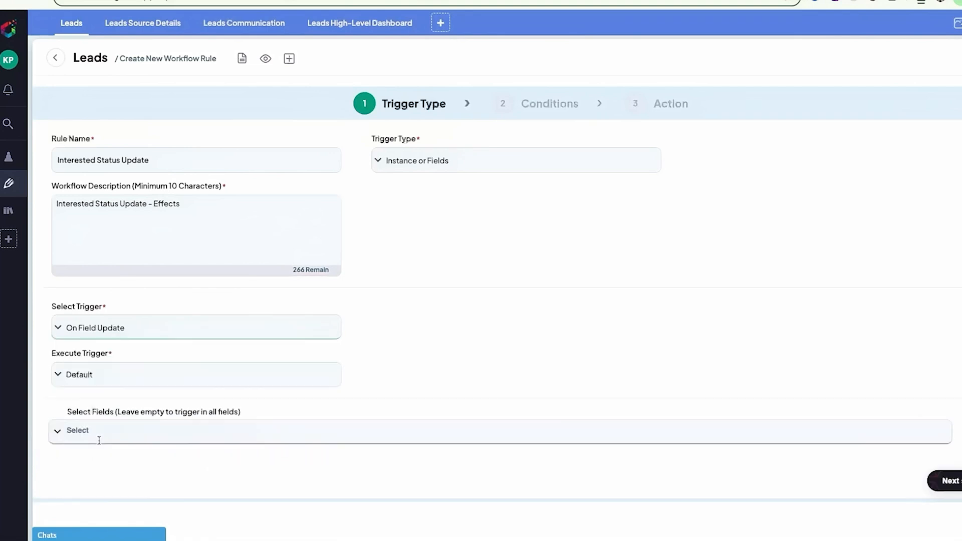
scroll(107, 416, down, 1)
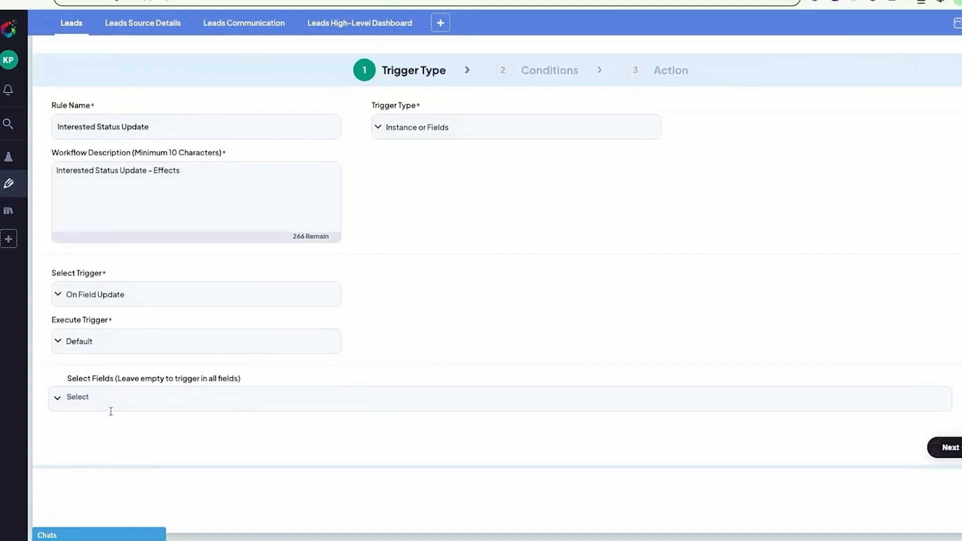
scroll(111, 411, down, 1)
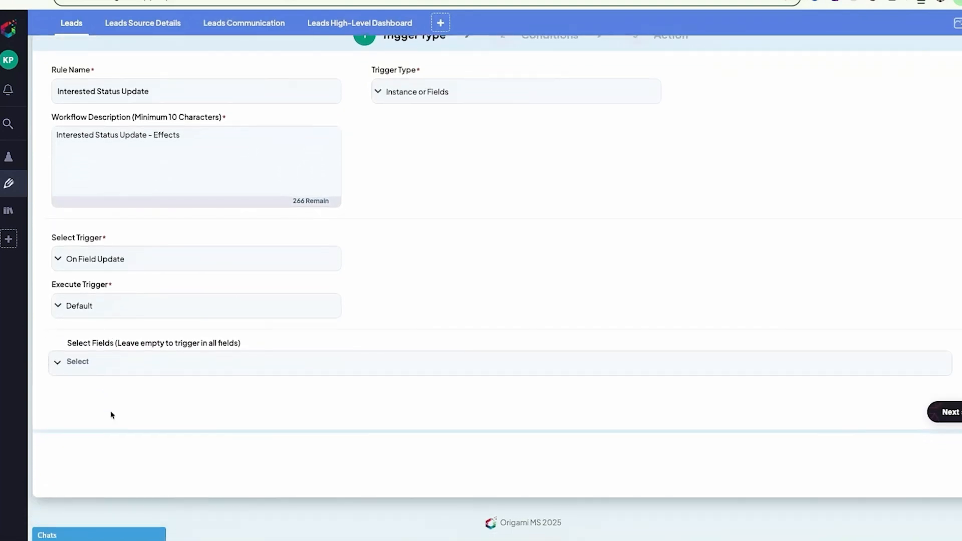
click(104, 306)
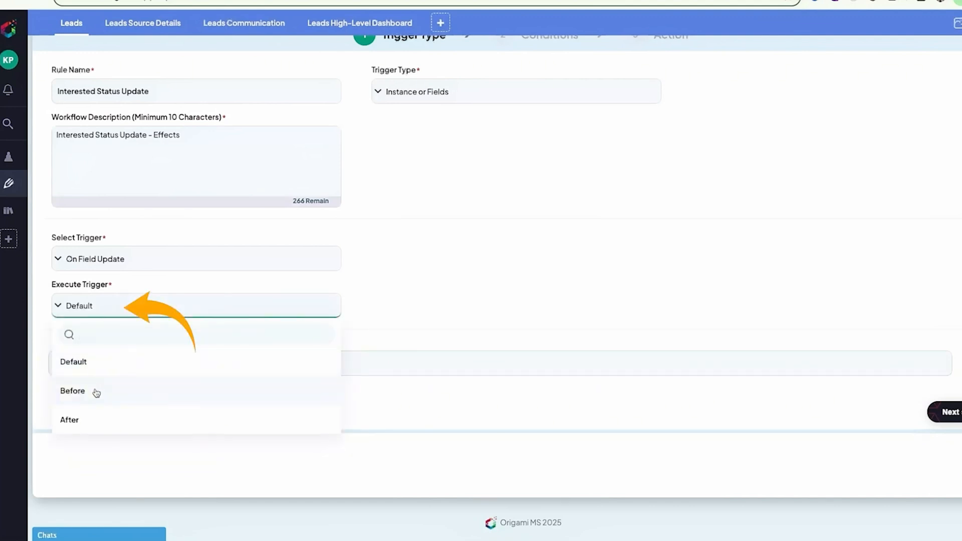
click(94, 423)
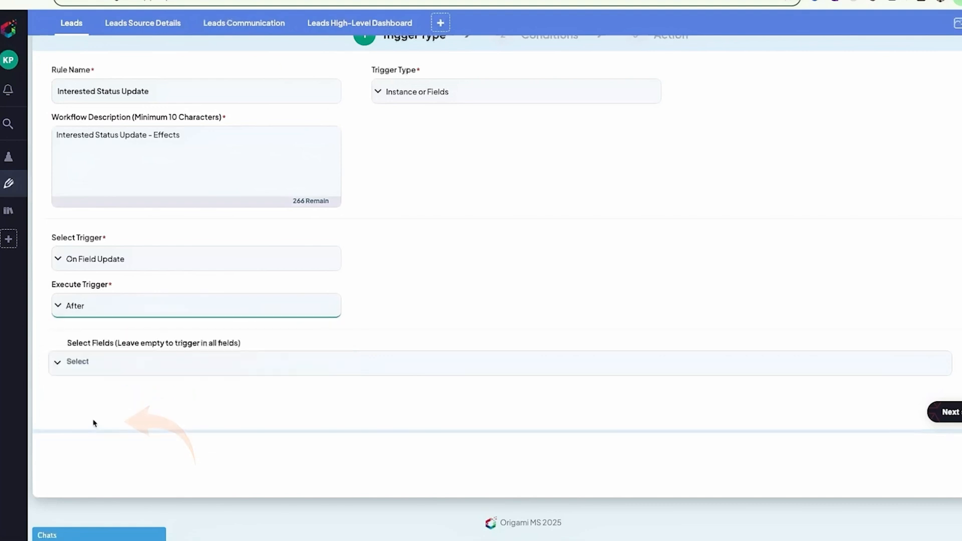
Restrict the trigger to the Status field and proceed to the rule's conditions.
click(94, 369)
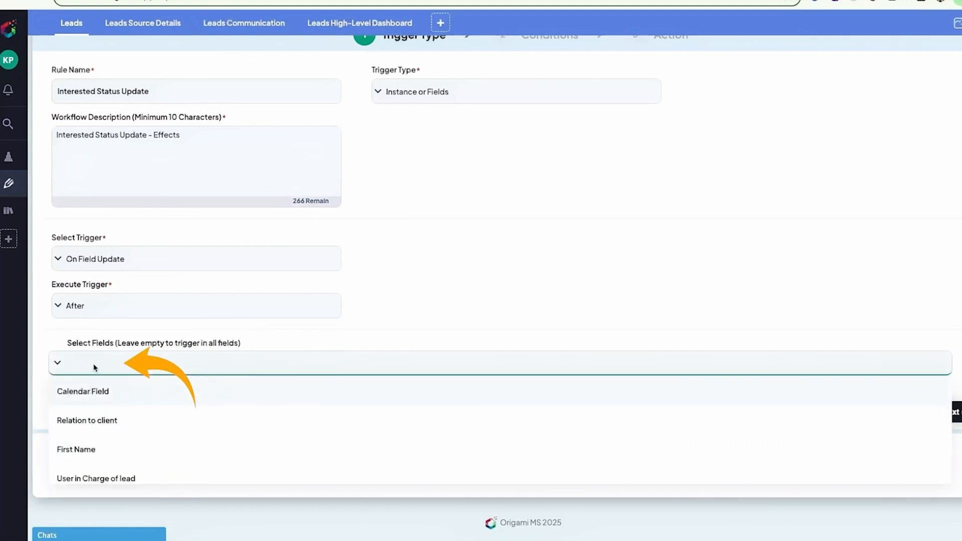
text(stat)
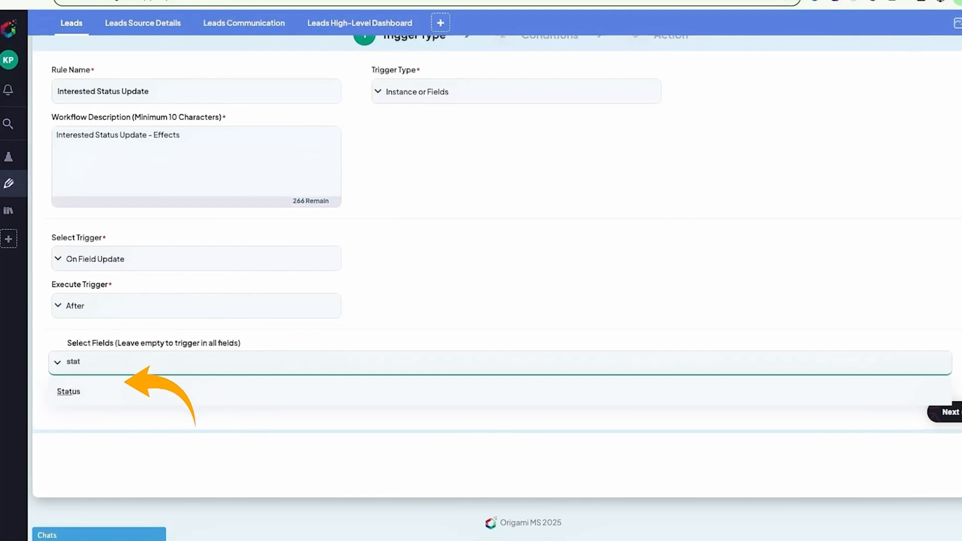
click(97, 392)
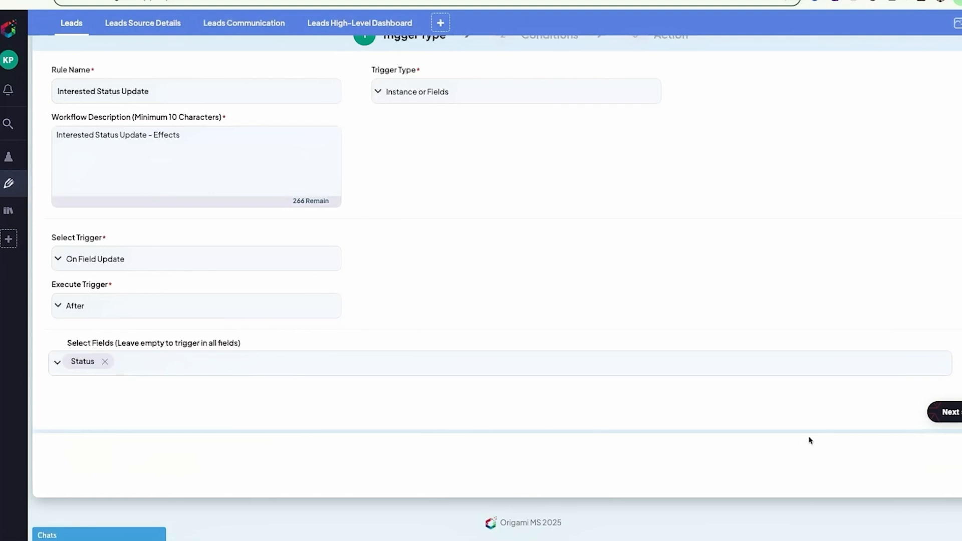
click(945, 418)
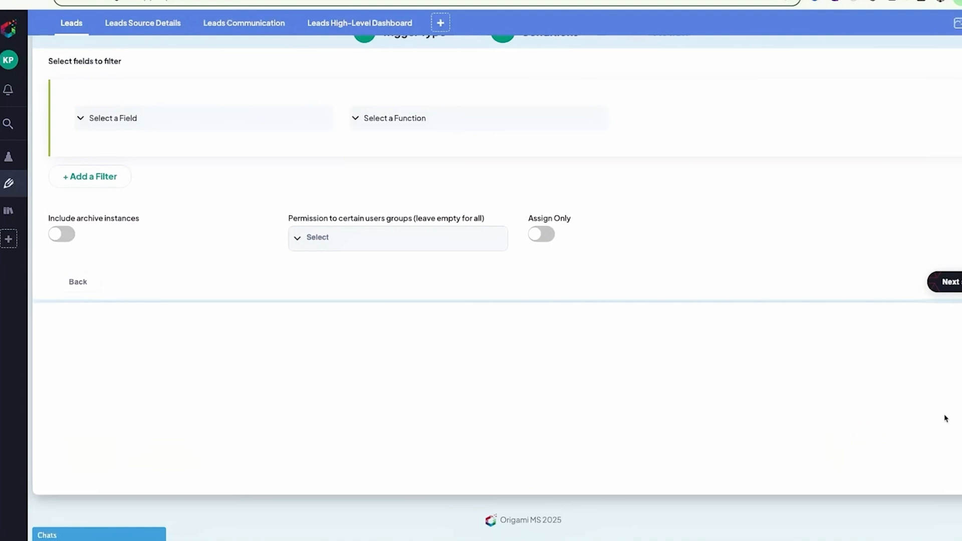
Add a filter condition requiring the Status field to include Interested, and proceed to the rule's action.
scroll(945, 418, up, 3)
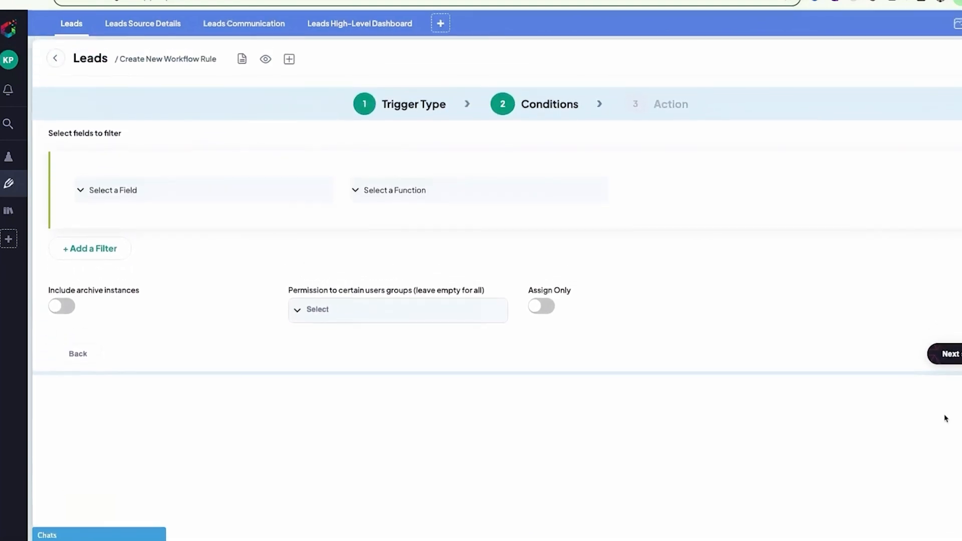
click(148, 193)
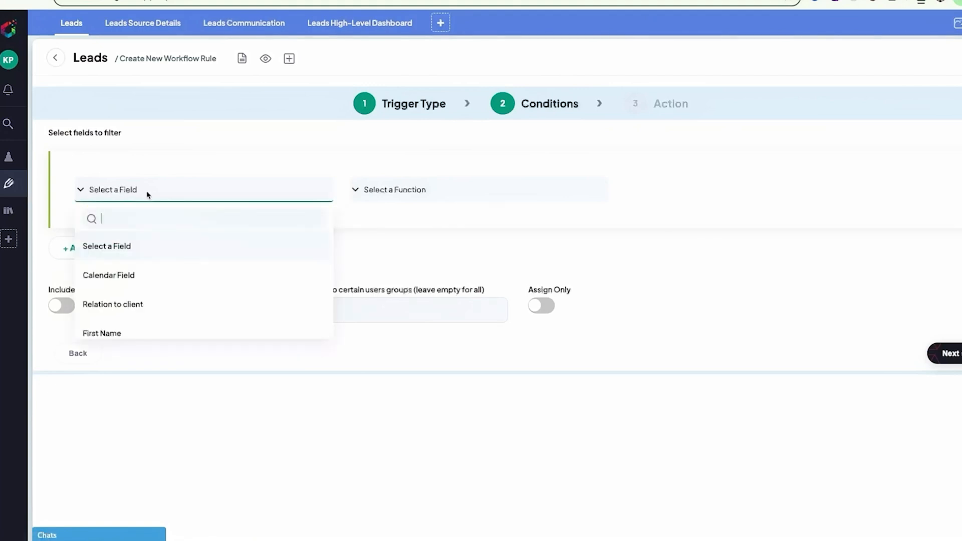
text(stat)
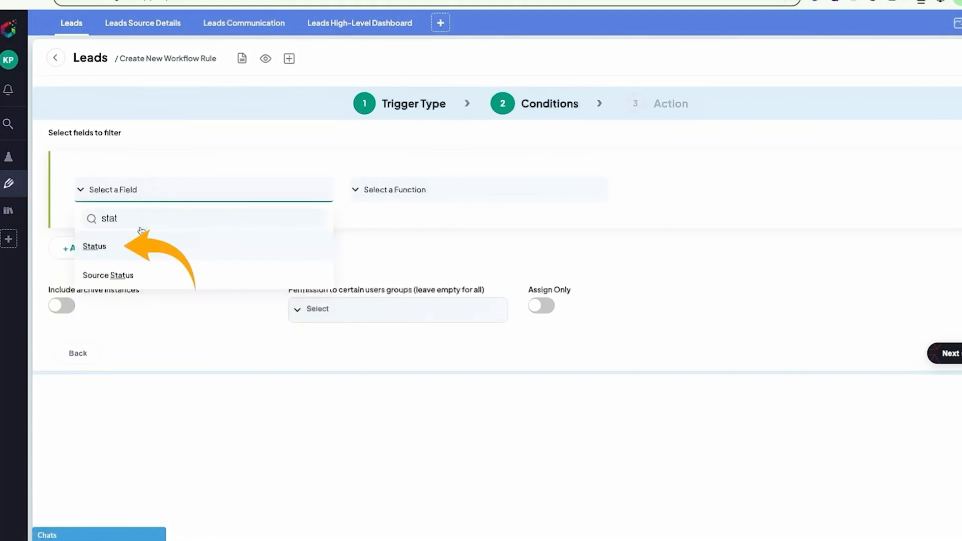
click(143, 253)
click(385, 198)
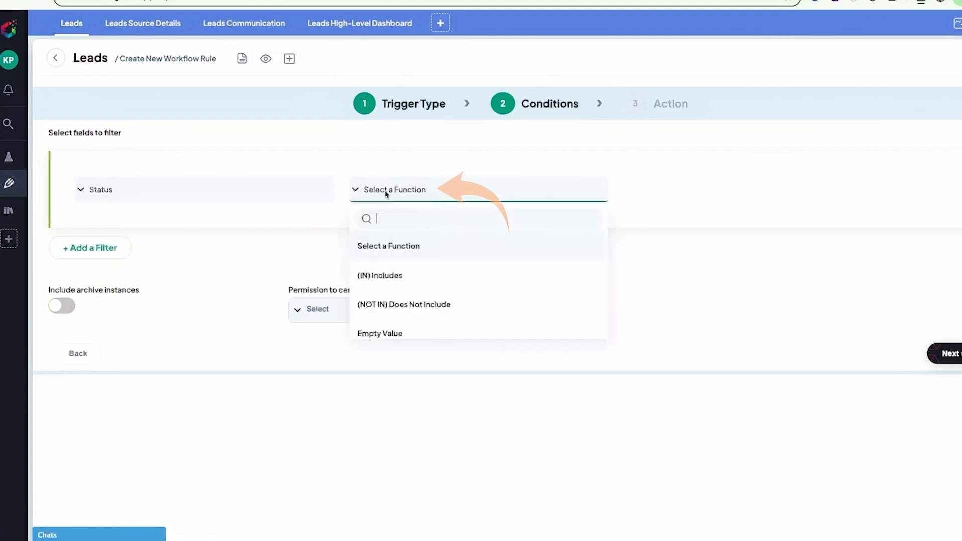
click(386, 275)
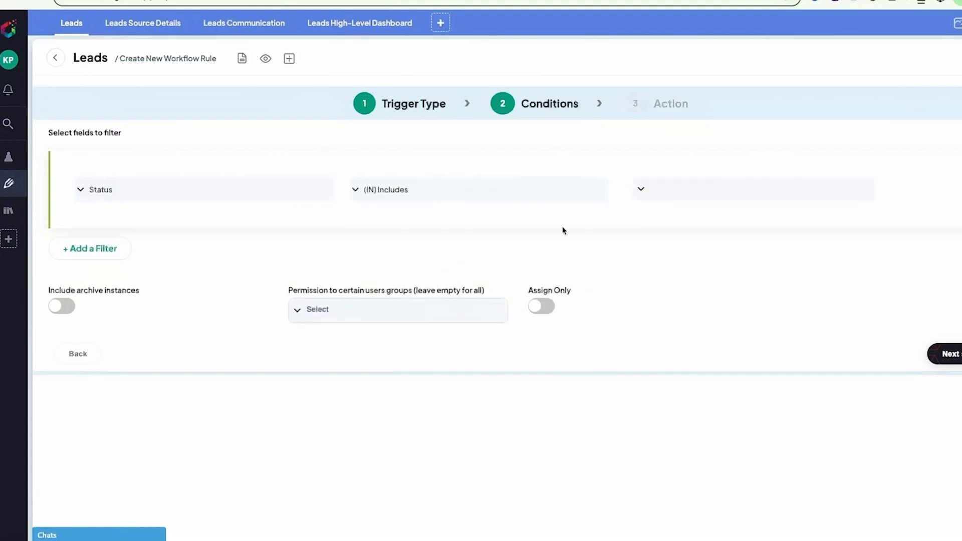
click(670, 196)
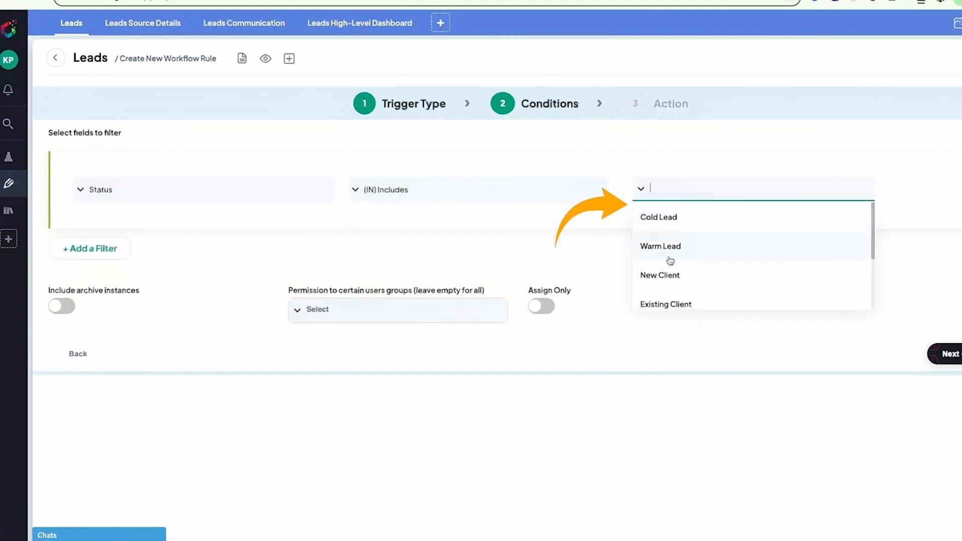
scroll(670, 260, down, 3)
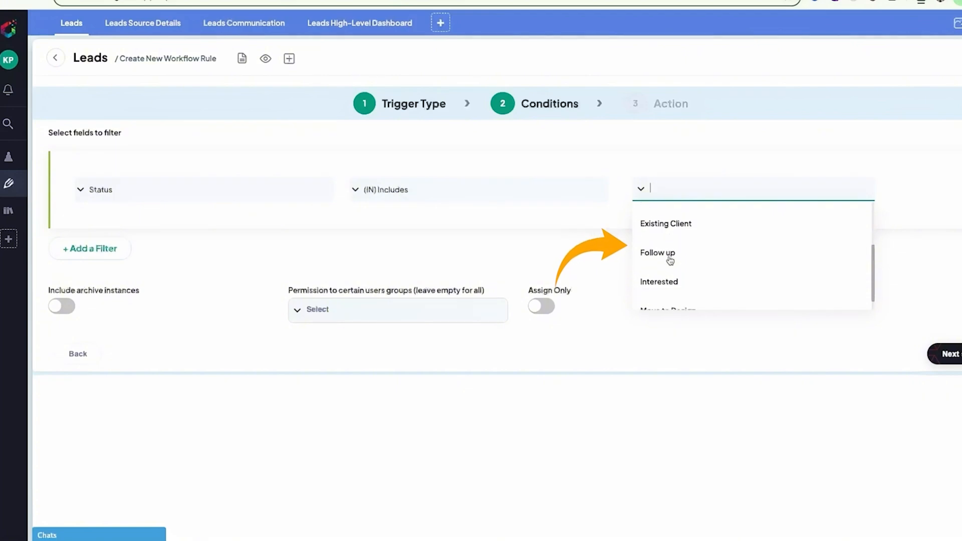
click(670, 268)
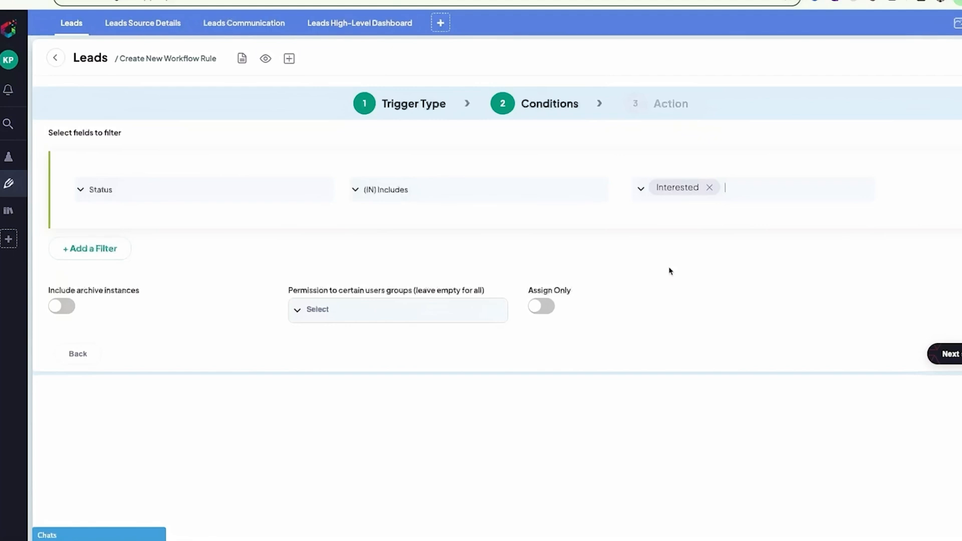
click(951, 355)
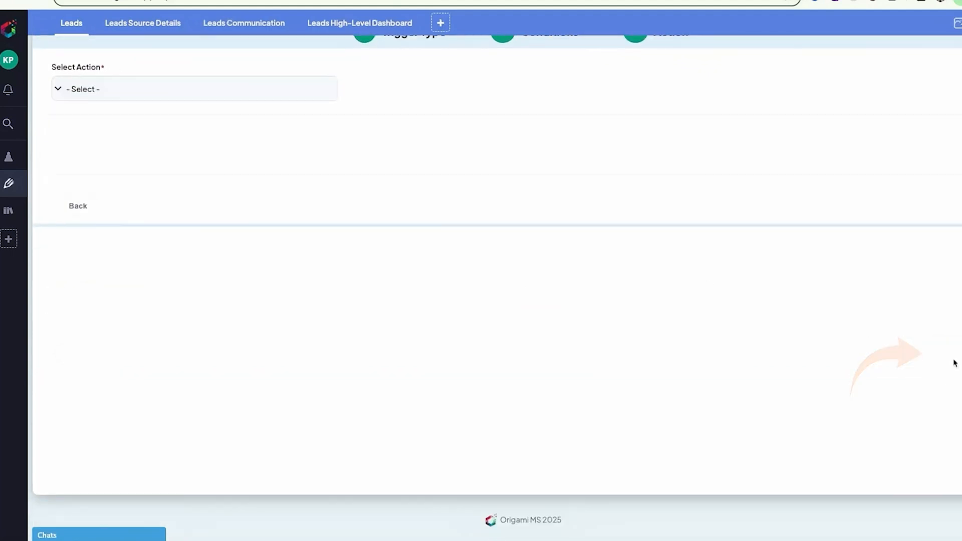
Set the rule's action to Effects.
scroll(792, 299, up, 2)
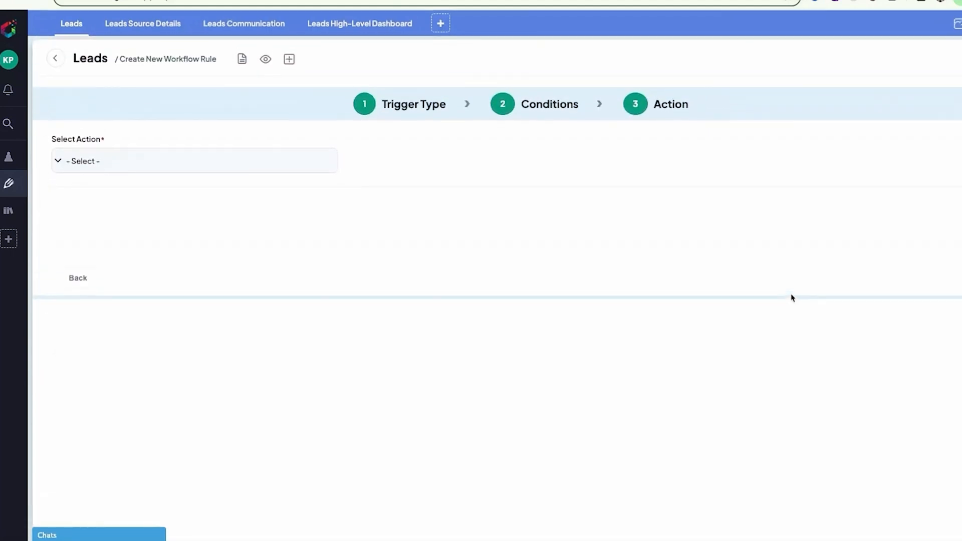
click(198, 161)
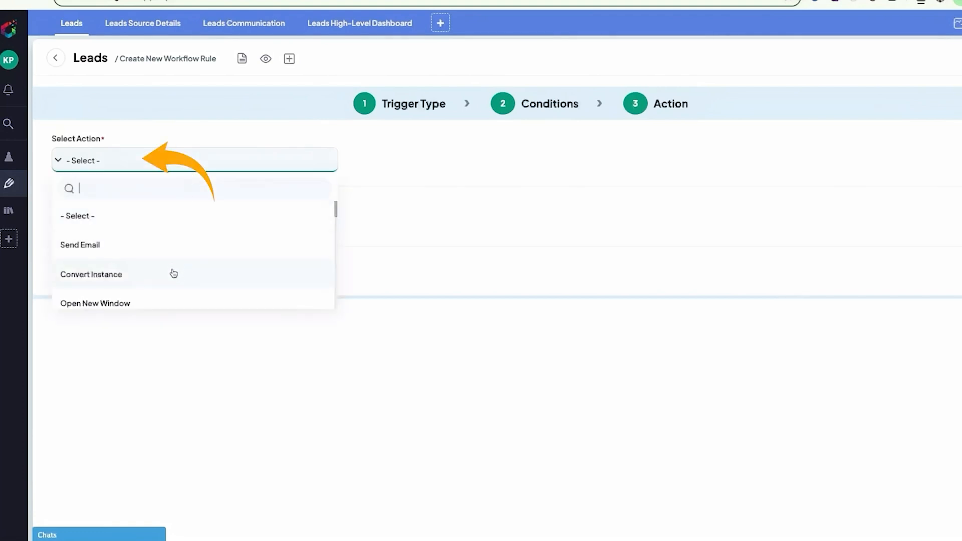
scroll(174, 273, down, 7)
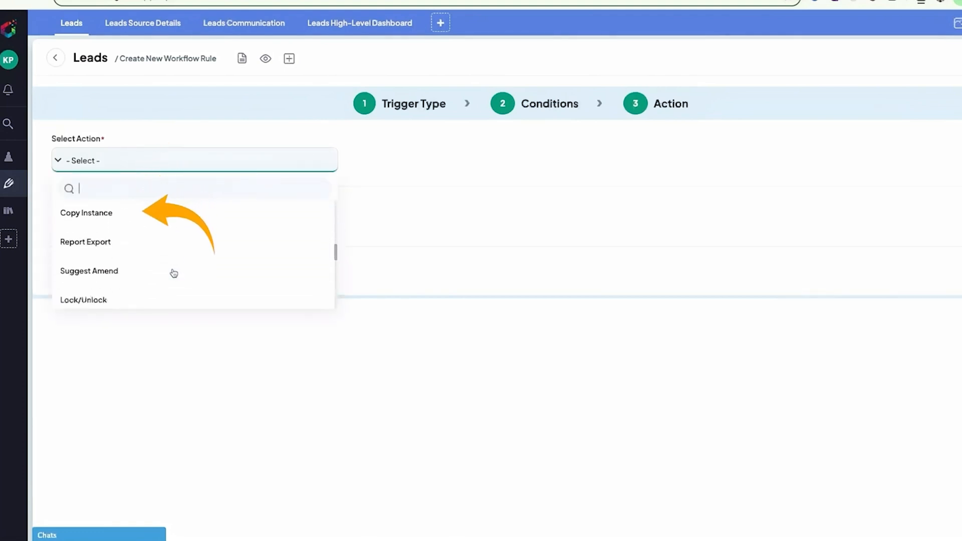
scroll(174, 273, down, 10)
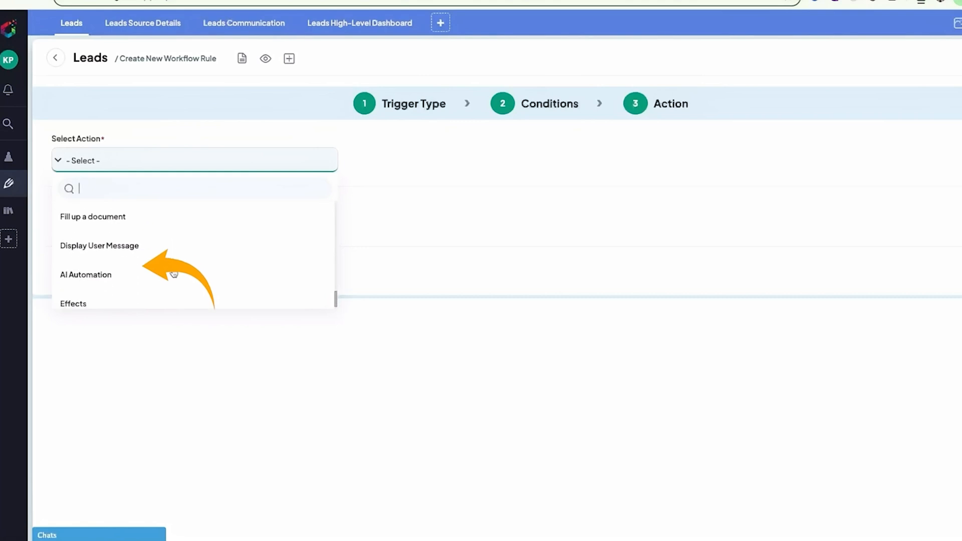
scroll(174, 273, down, 1)
click(149, 295)
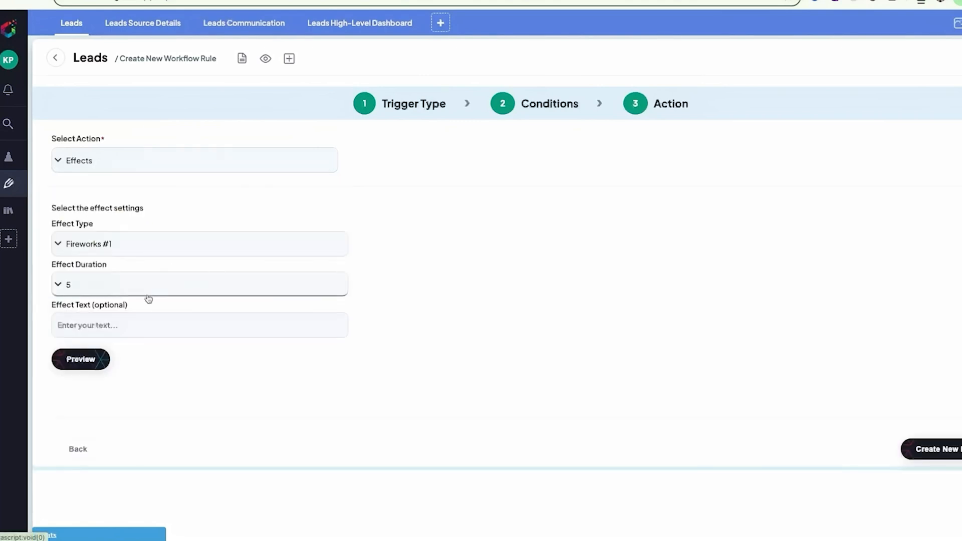
Set the effect type to Confetti and the effect duration to 5.
click(140, 245)
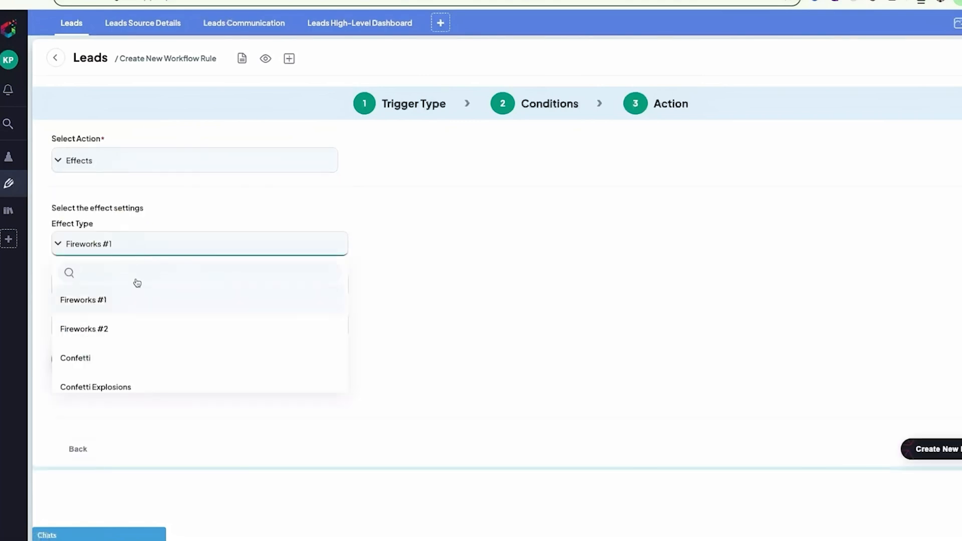
scroll(134, 309, down, 1)
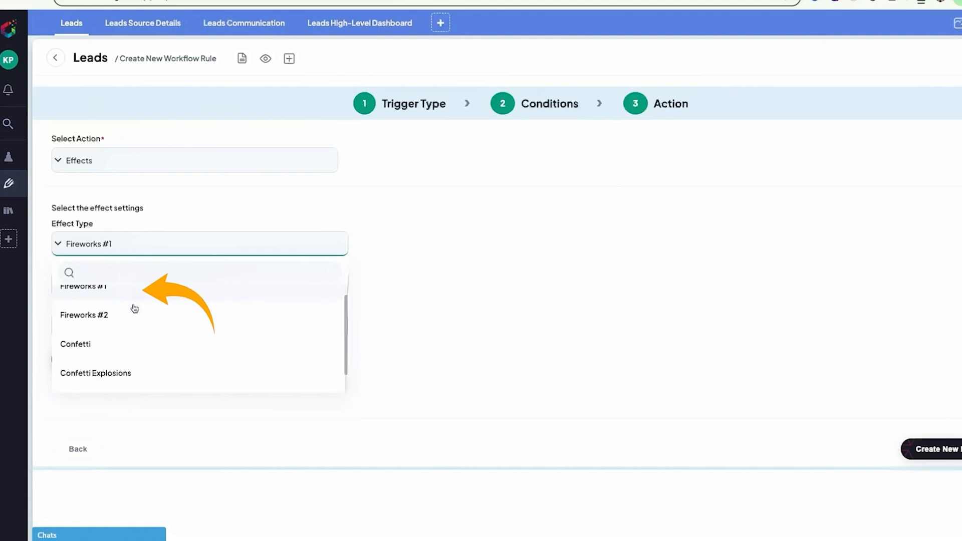
scroll(134, 309, down, 2)
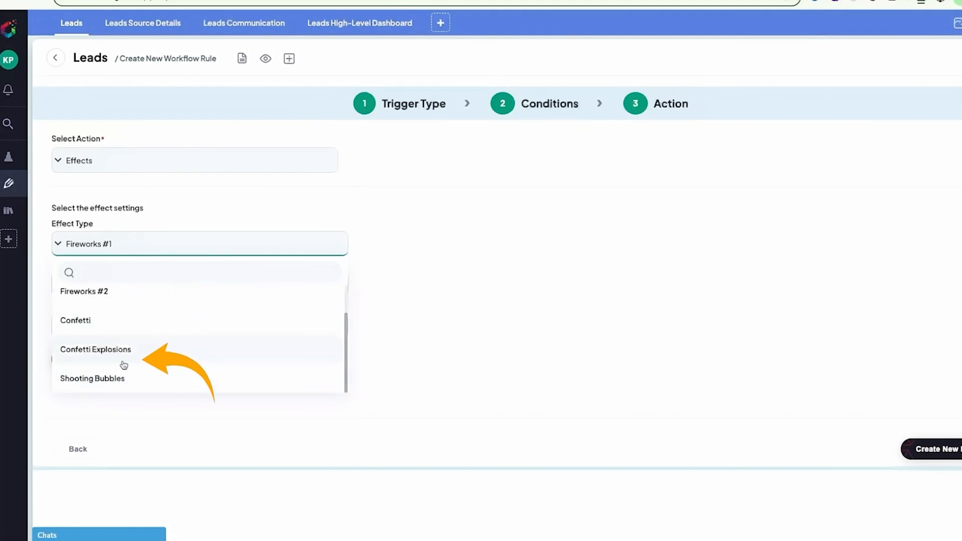
scroll(123, 360, up, 2)
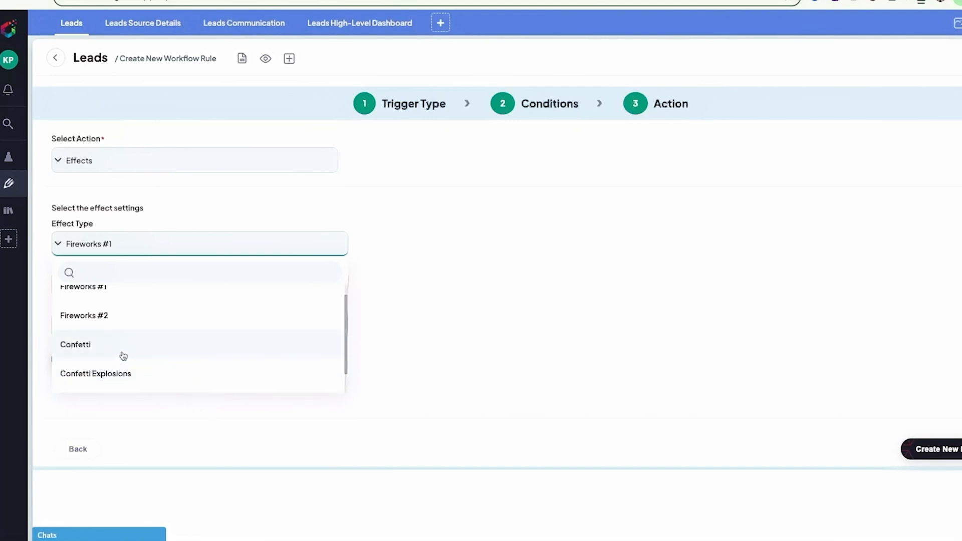
click(122, 350)
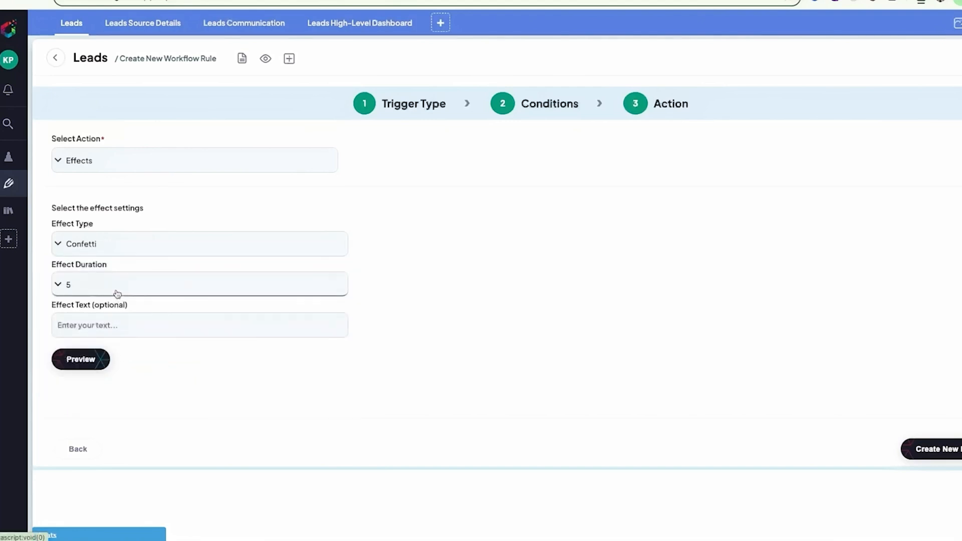
click(71, 287)
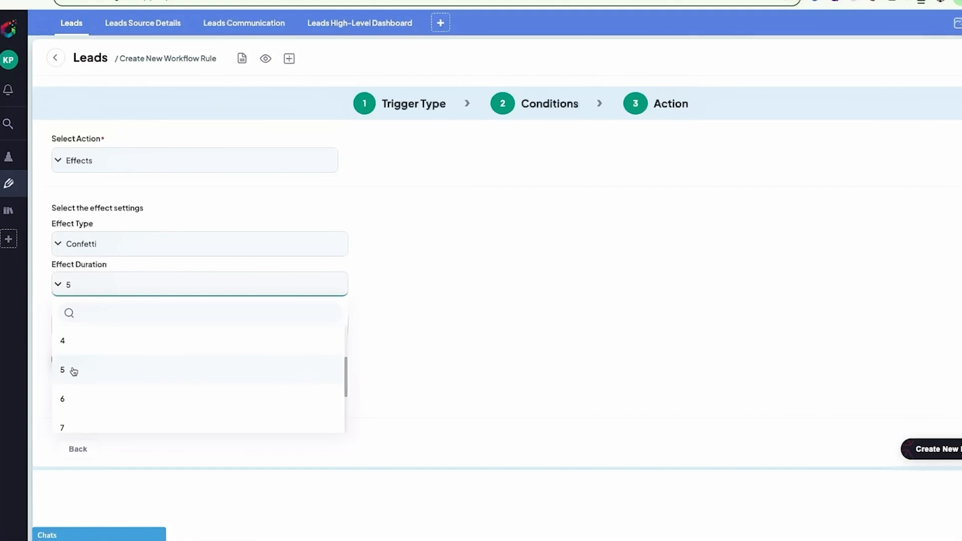
click(74, 372)
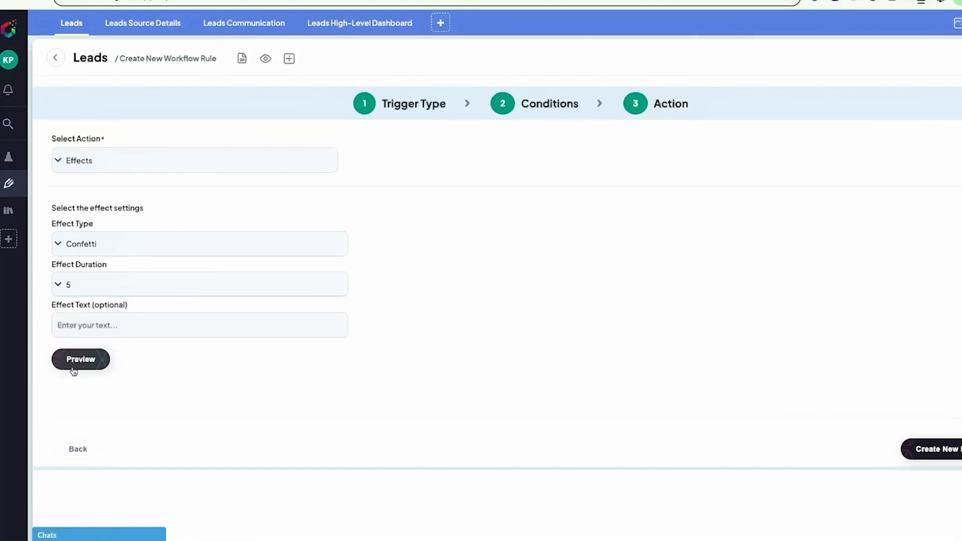
Add the effect text "Congratulations!" and create the rule after previewing the effect.
click(85, 329)
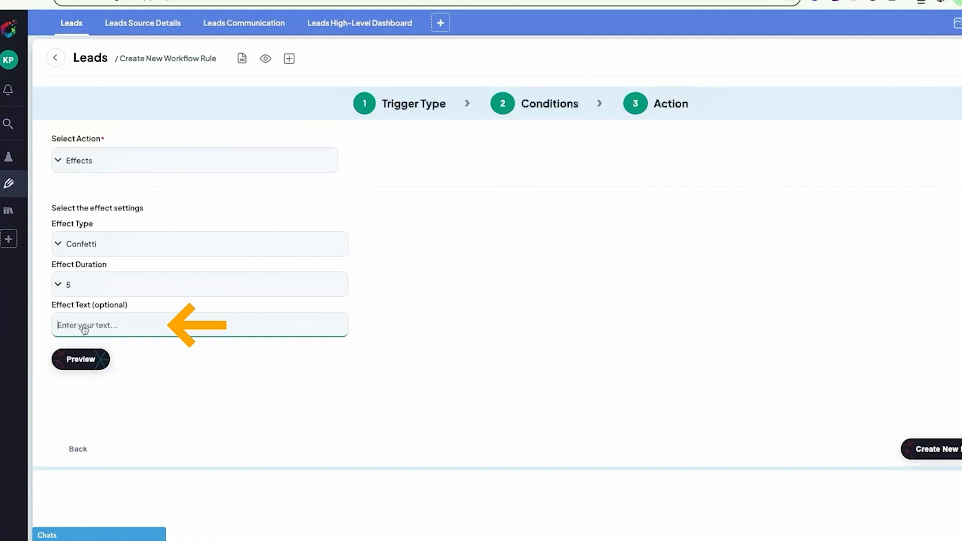
text(Con)
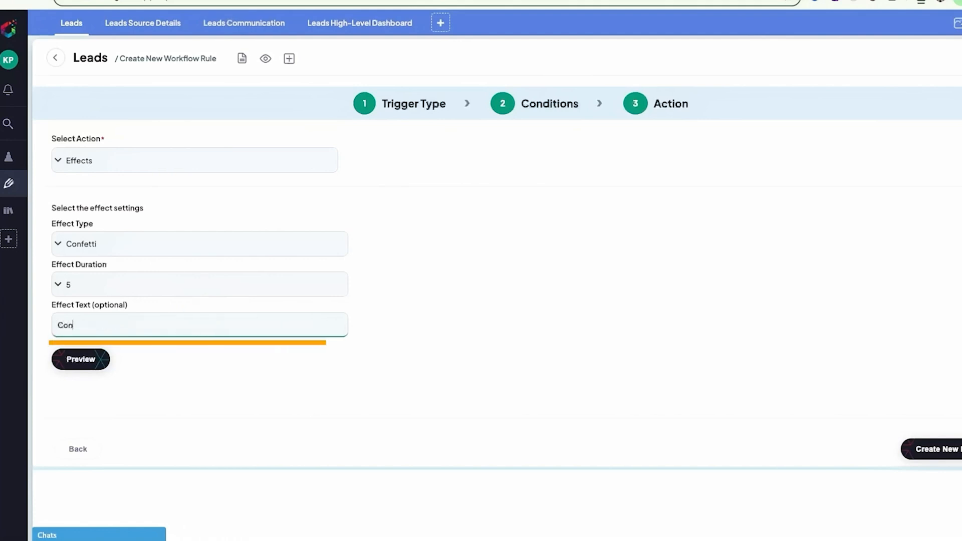
text(gratulatio)
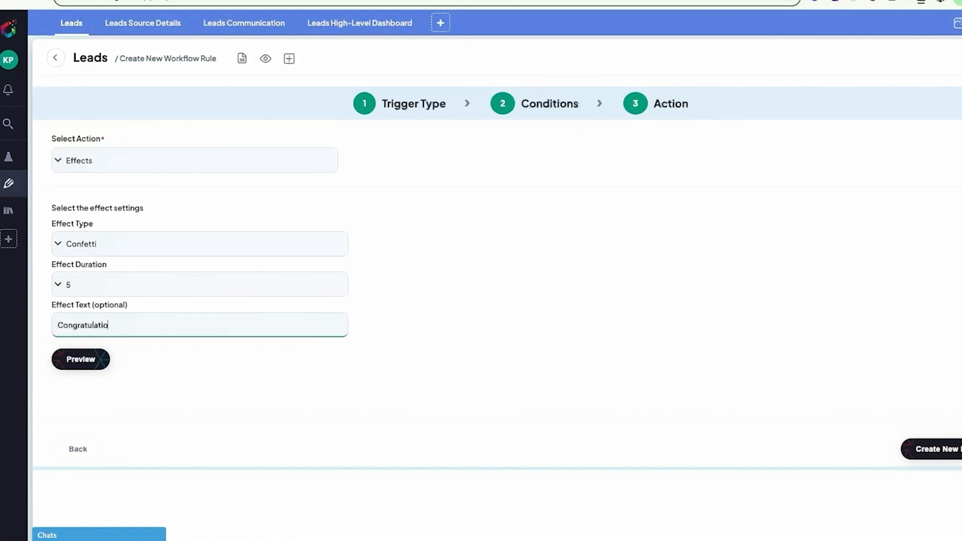
text(ns!)
click(81, 362)
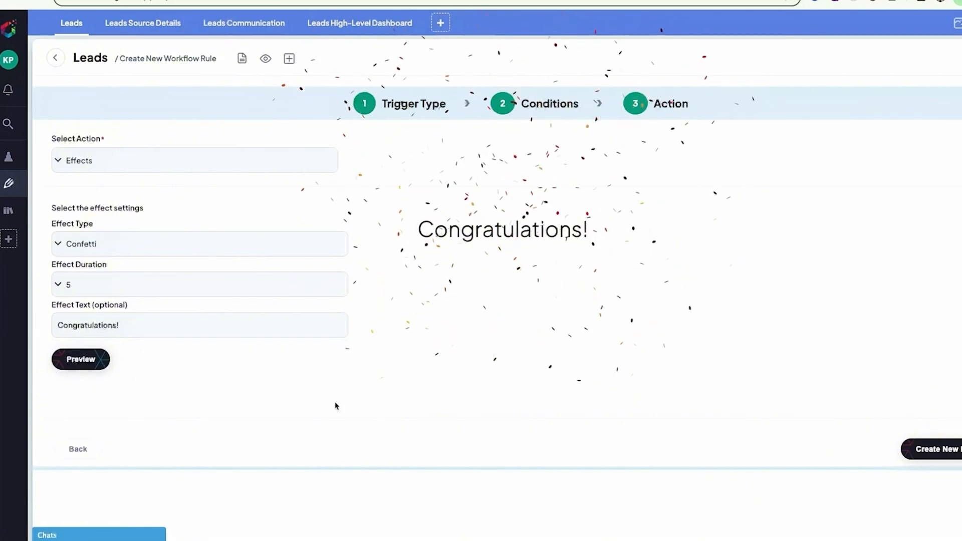
click(934, 450)
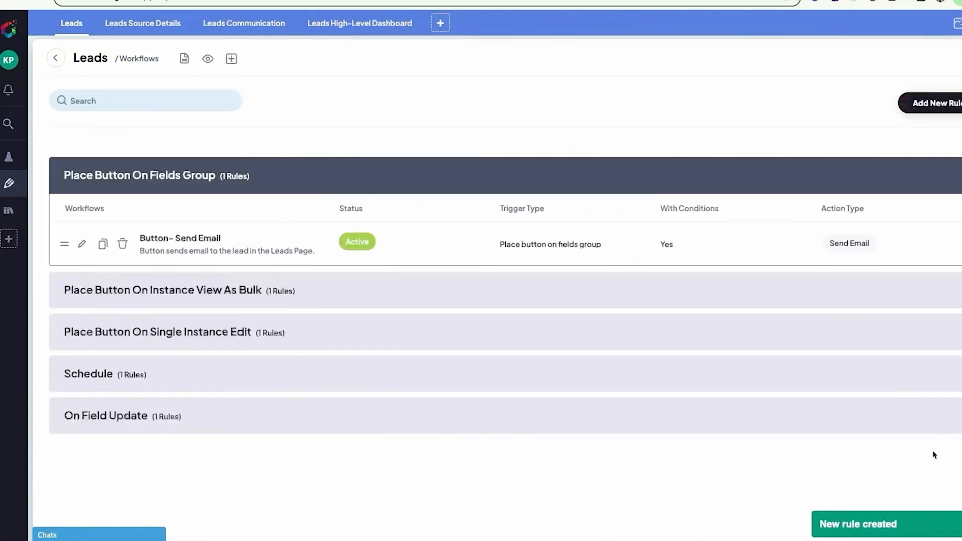
Open the lead with the Follow up status from the Leads list and save its Status as Interested.
click(68, 30)
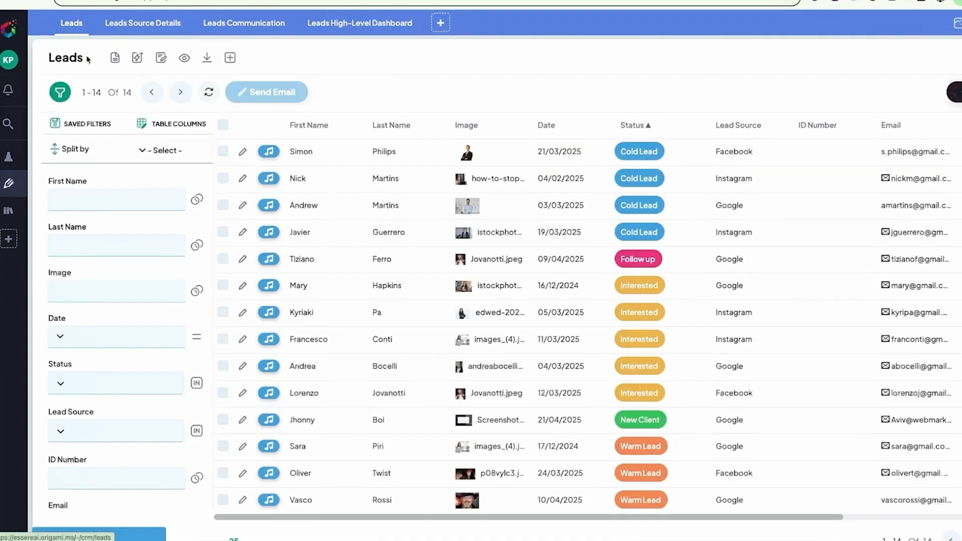
click(243, 261)
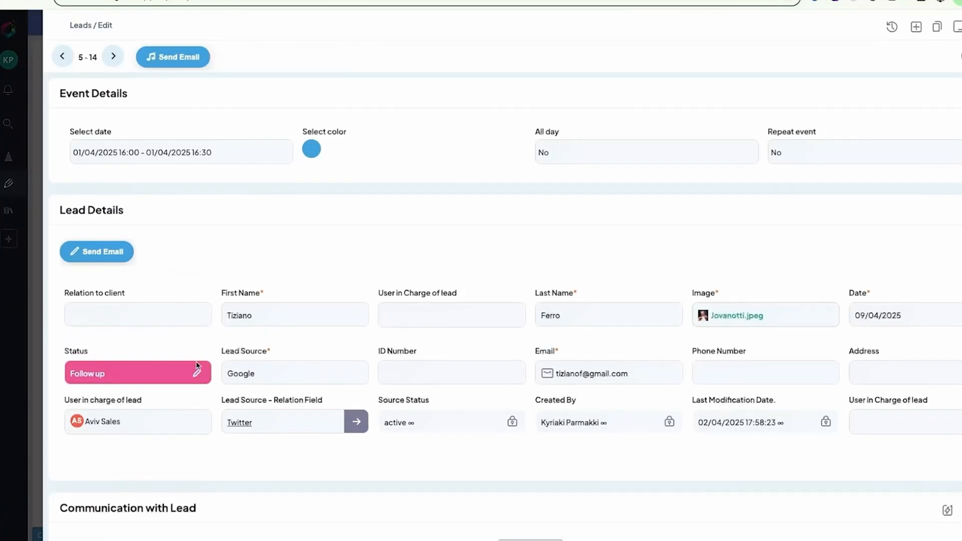
click(195, 375)
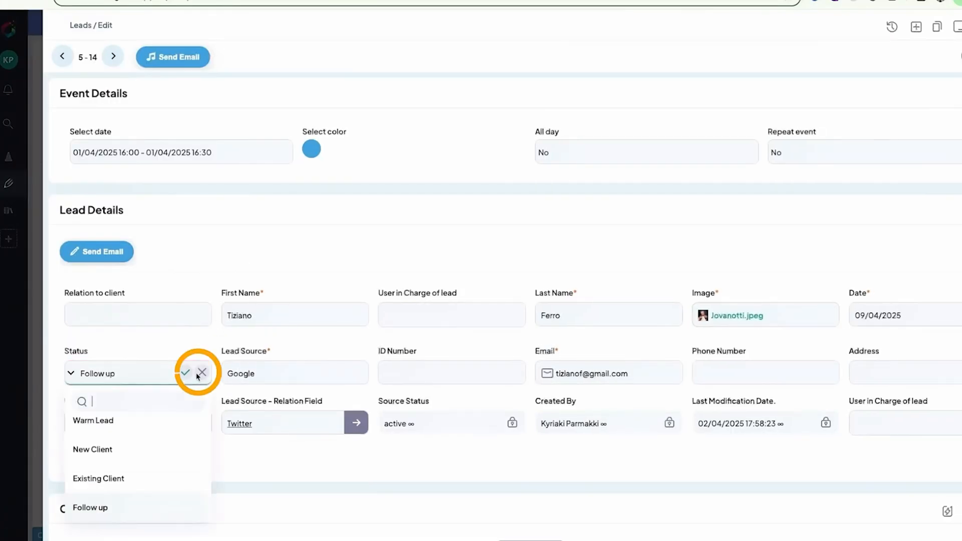
scroll(155, 469, down, 2)
scroll(156, 469, down, 1)
click(150, 479)
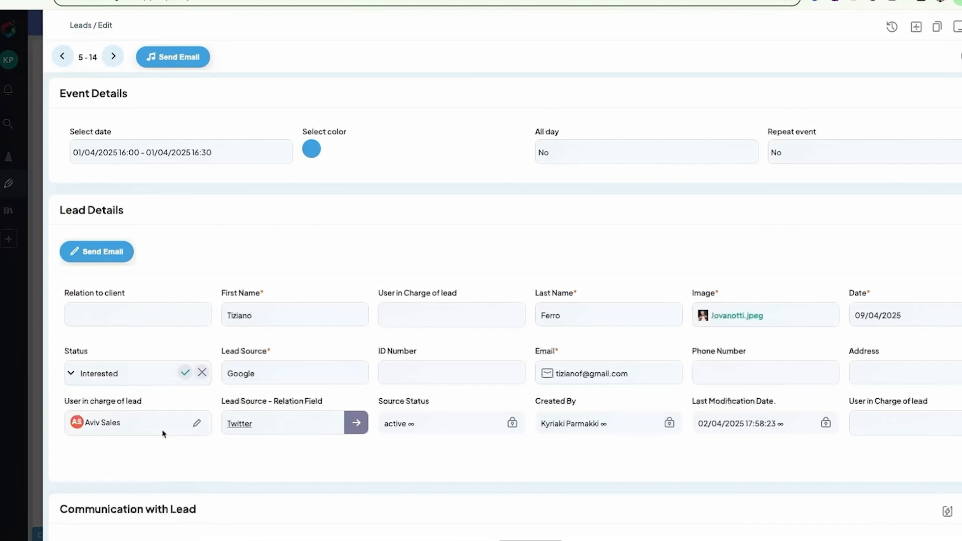
click(184, 373)
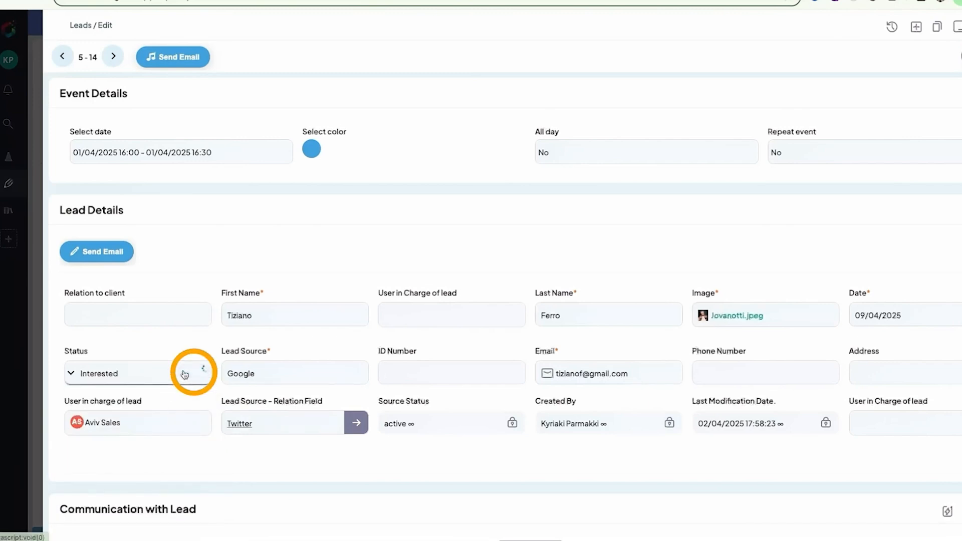